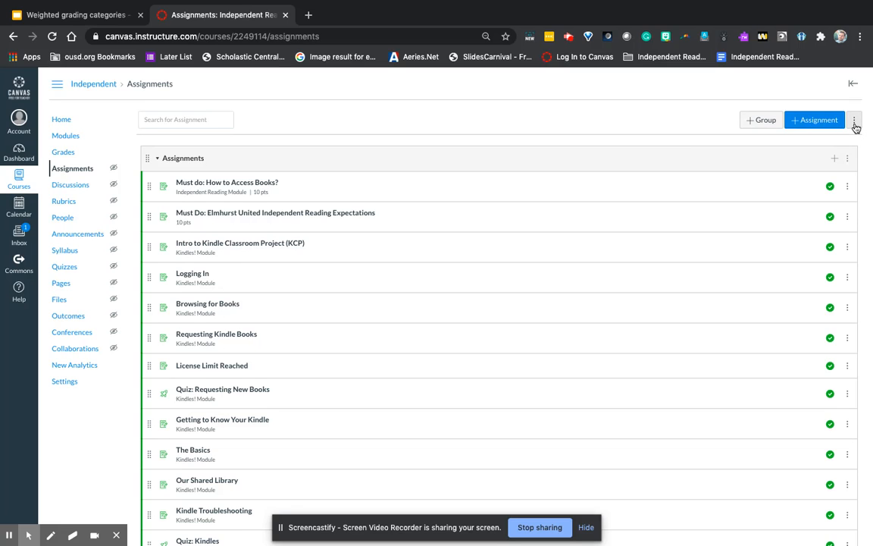
- Turn on weighting the final grade based on assignment groups and save the setting
click(855, 123)
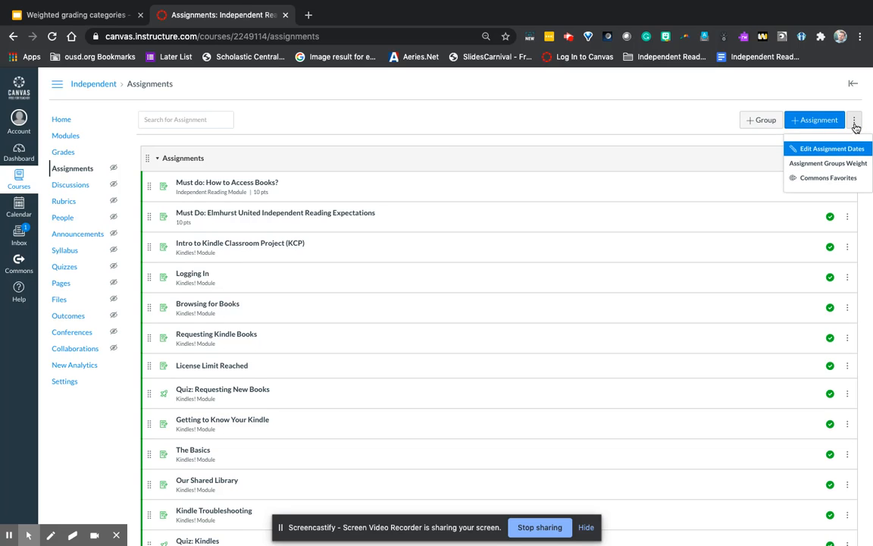
click(842, 164)
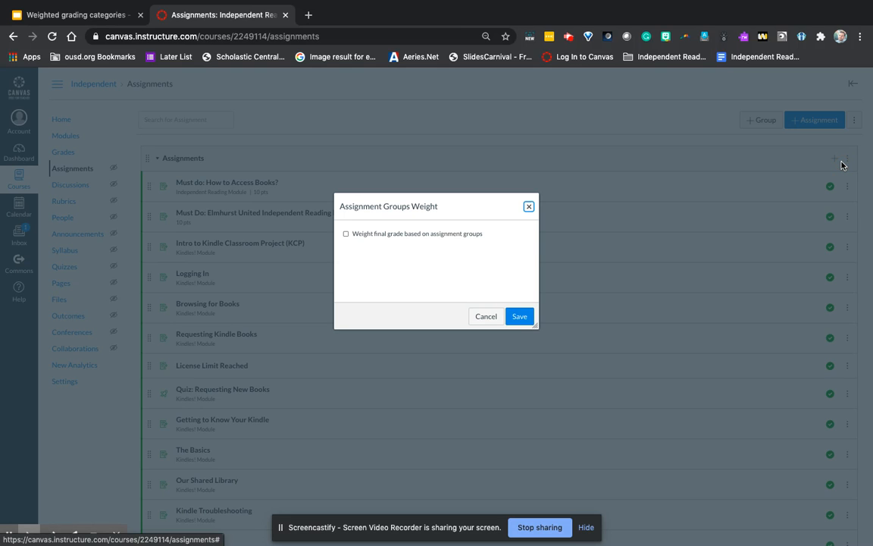
click(346, 235)
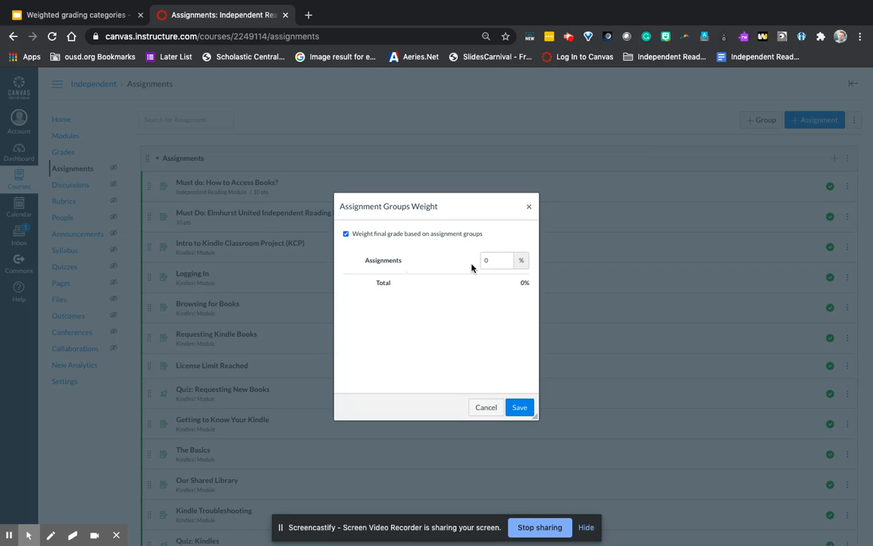
click(520, 407)
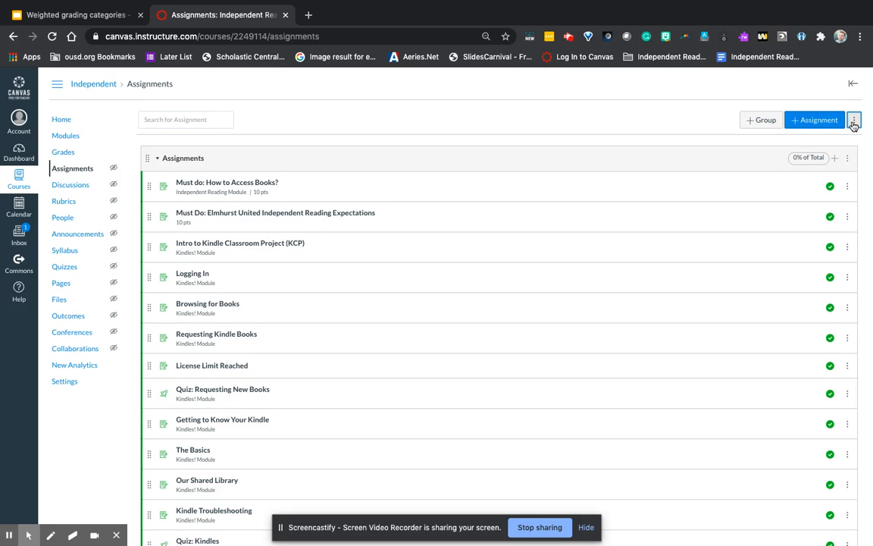
- Add an assignment group named Coursework worth 50% of the total grade
click(762, 121)
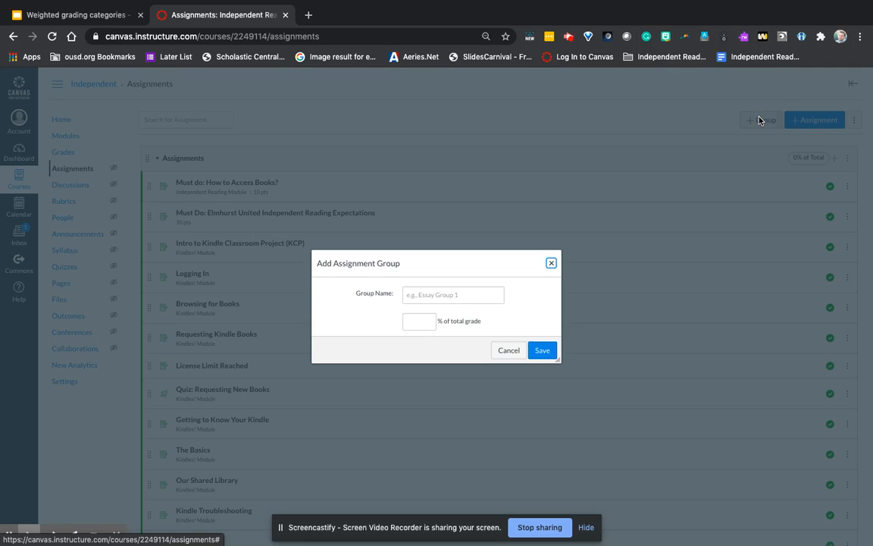
click(423, 295)
text(Coursework)
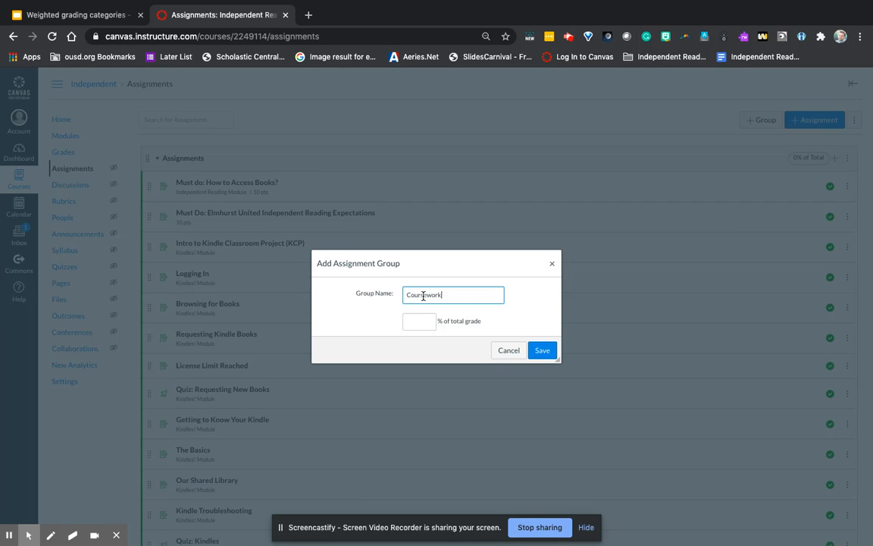
click(413, 320)
text(50)
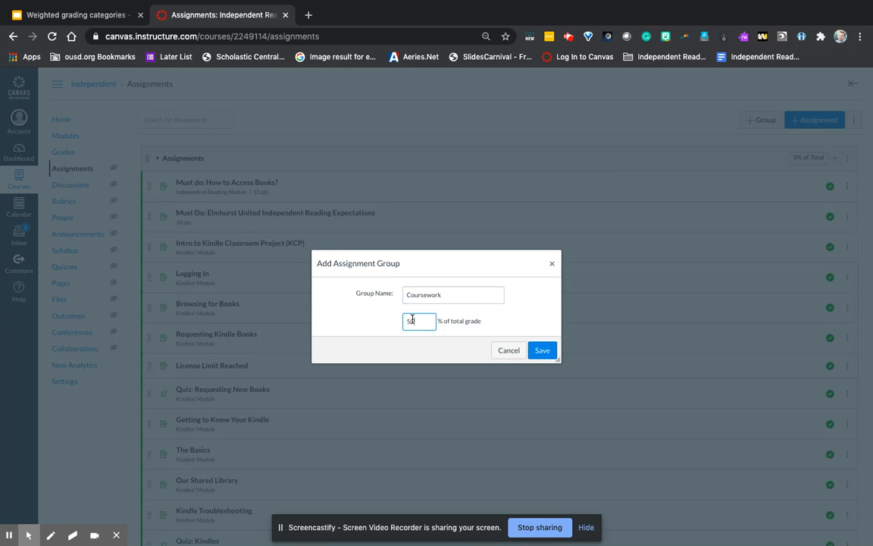
click(548, 356)
click(545, 353)
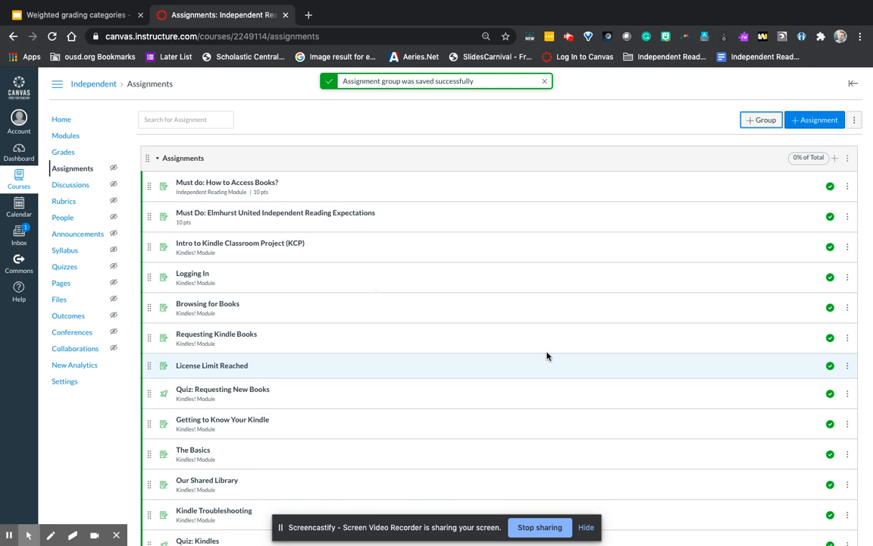
- Add an assignment group named Assessments worth 50% of the total grade
click(758, 120)
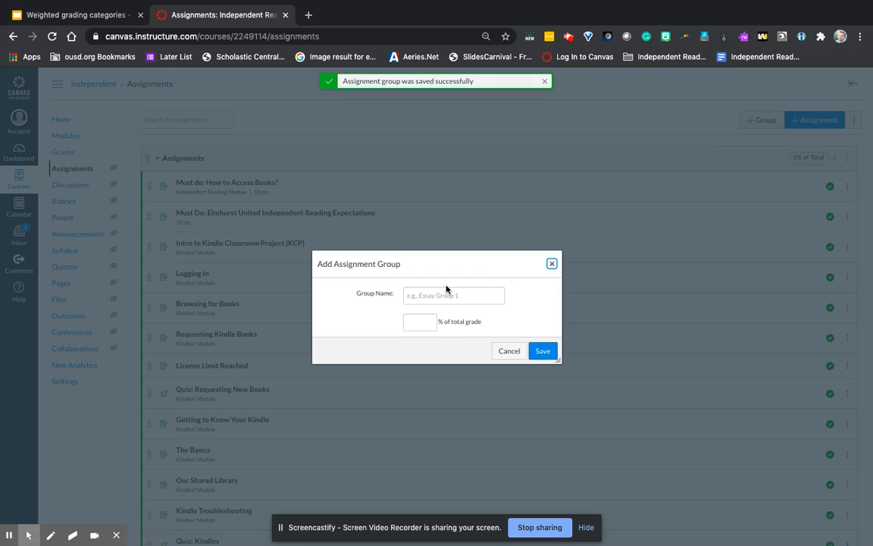
click(428, 295)
text(A)
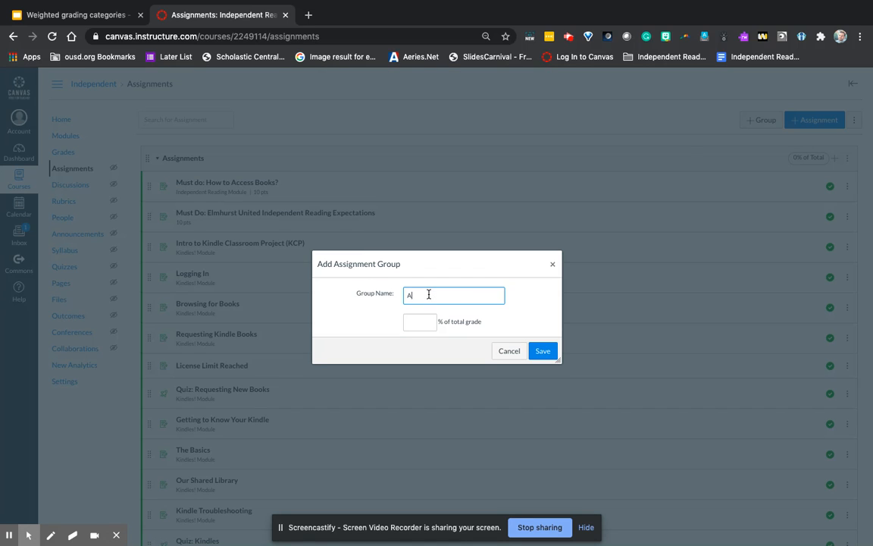
text(ssessments)
click(414, 325)
text(50)
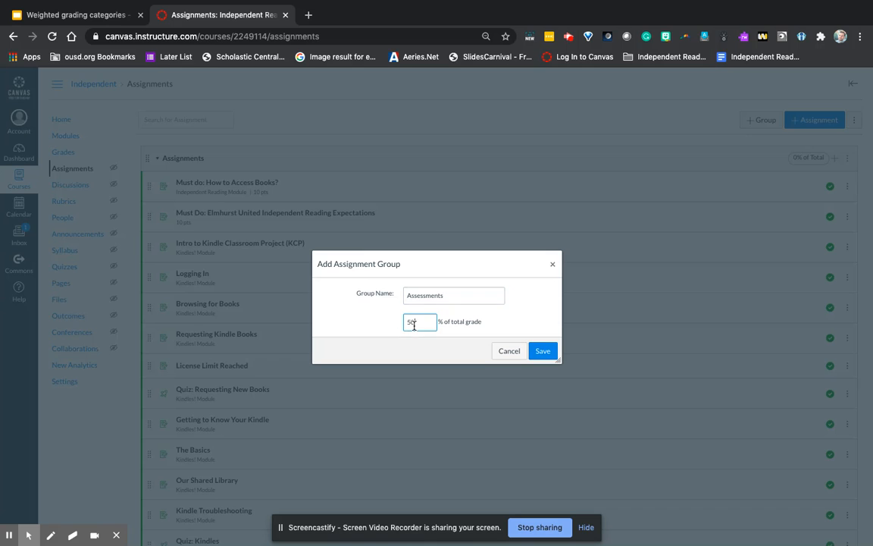
click(537, 350)
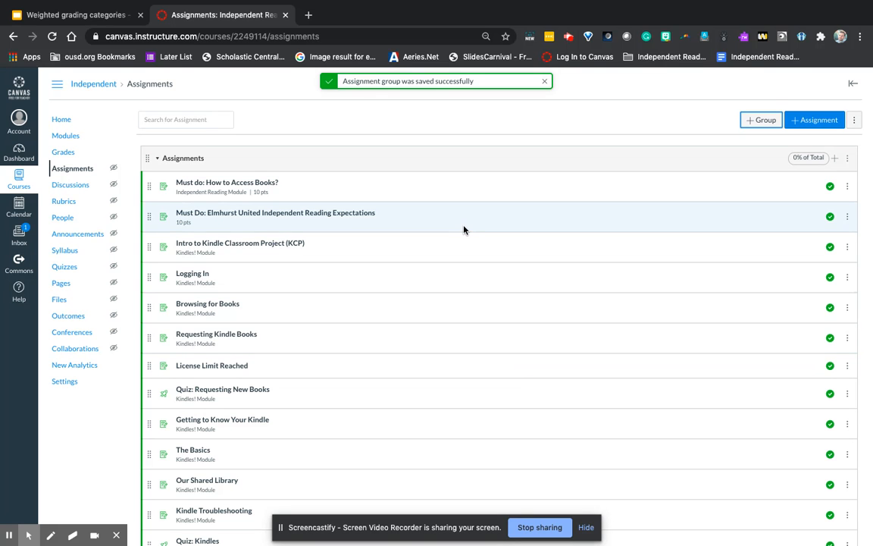
- Move Quiz: Kindles into the Assessments group and Must Do: Oct 30 Reading Log into the Coursework group
scroll(461, 230, down, 5)
scroll(464, 230, down, 8)
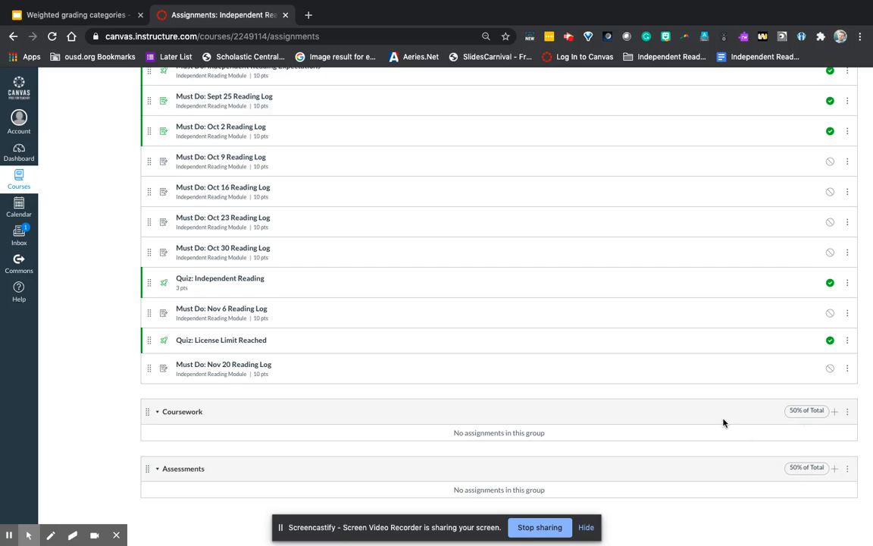
scroll(713, 417, up, 20)
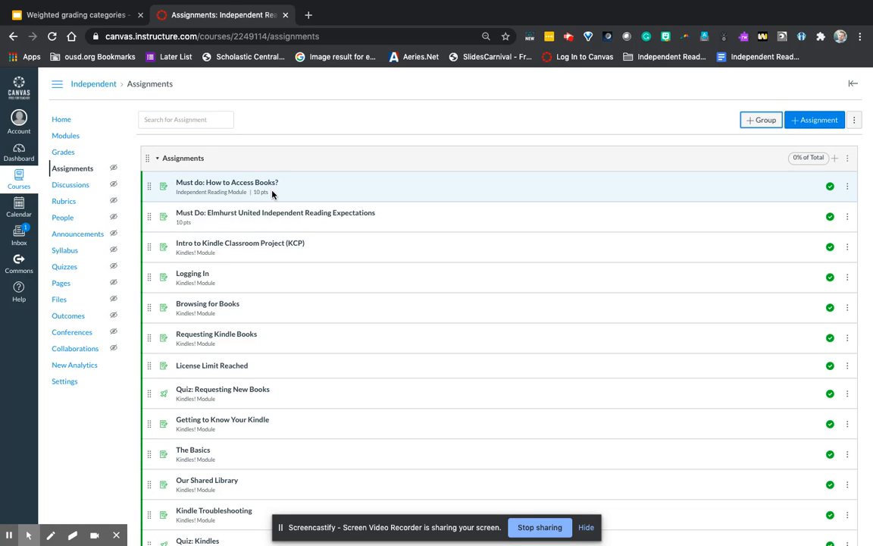
scroll(258, 294, down, 5)
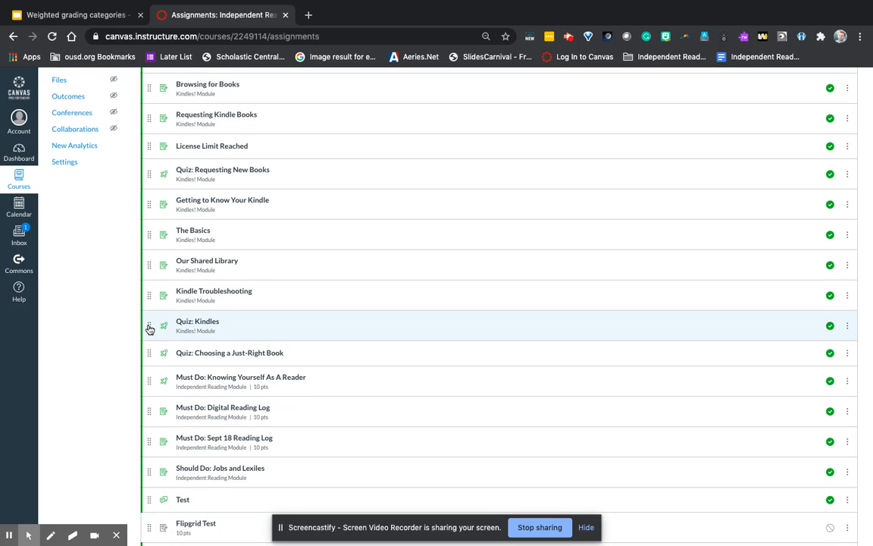
click(150, 328)
drag(150, 329, 151, 474)
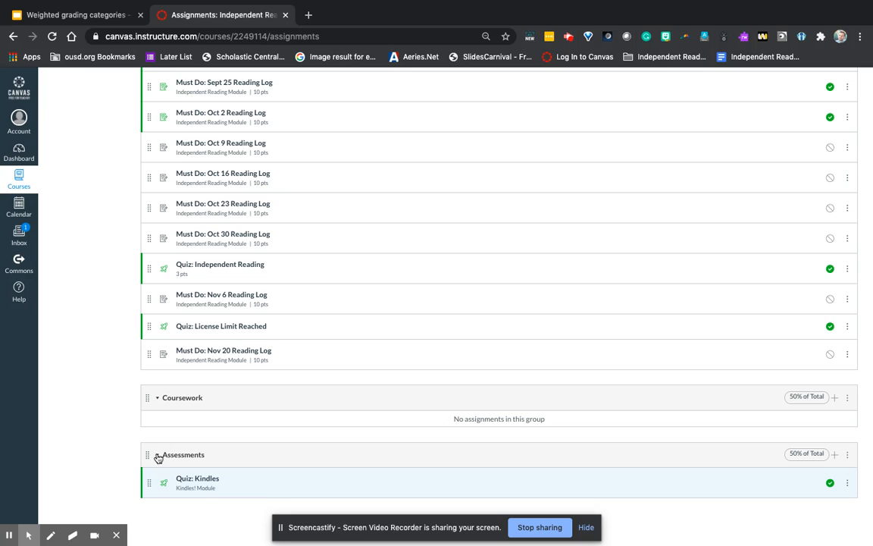
click(149, 240)
drag(149, 240, 148, 427)
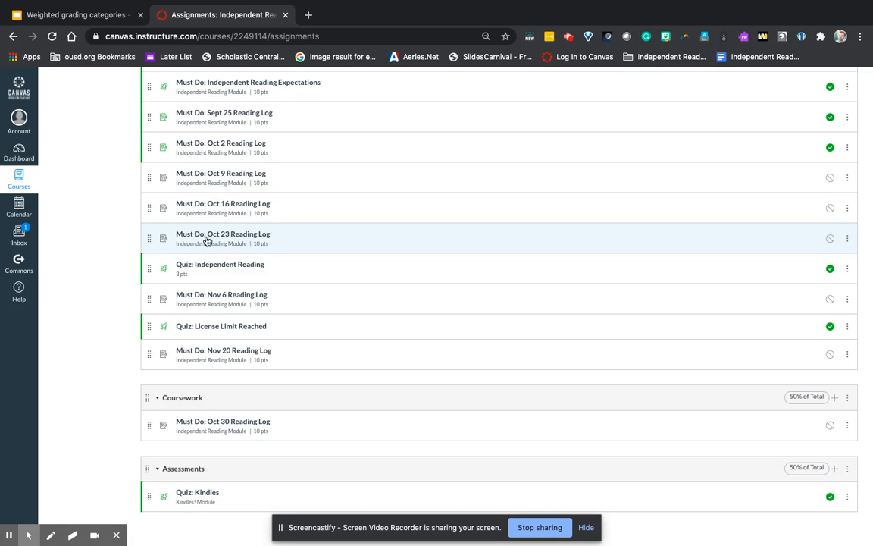
- Edit Quiz: License Limit Reached to set its assignment group to Assessments, and save the quiz
click(208, 329)
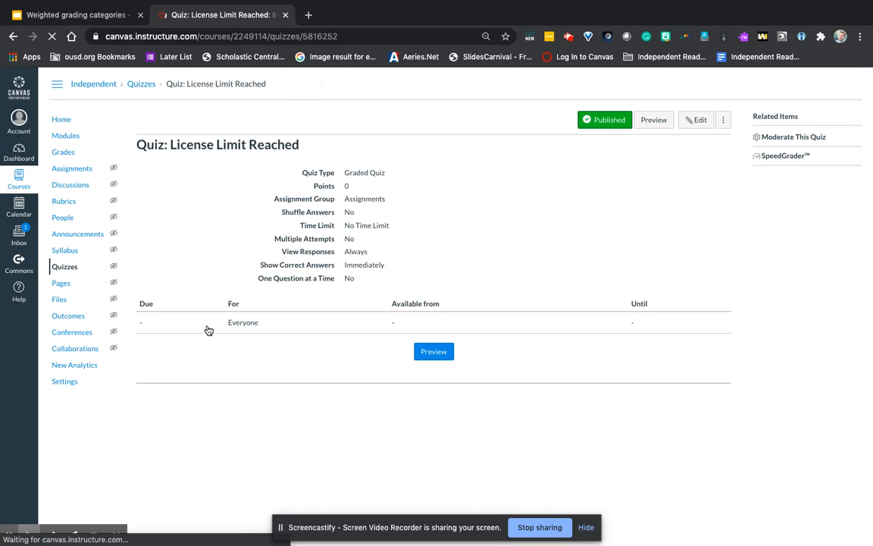
click(692, 120)
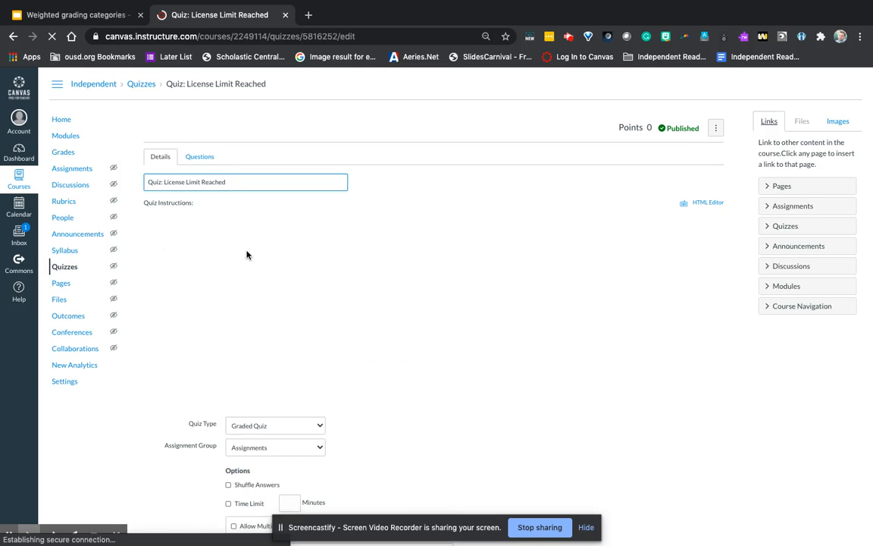
scroll(415, 294, down, 4)
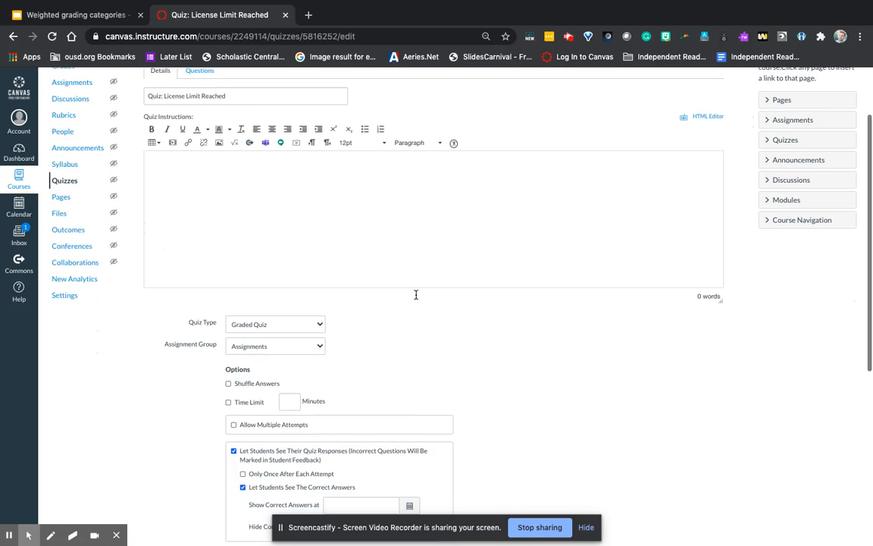
click(265, 297)
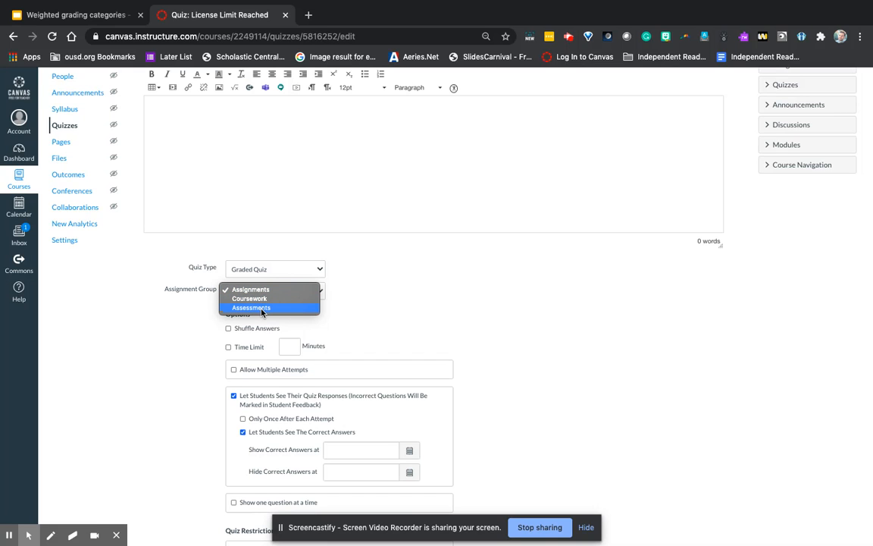
click(264, 308)
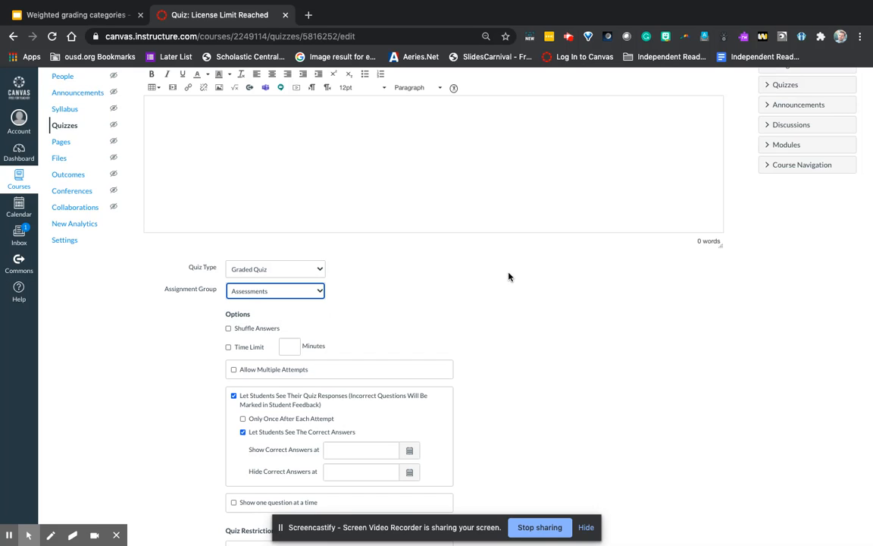
scroll(509, 276, down, 4)
click(705, 511)
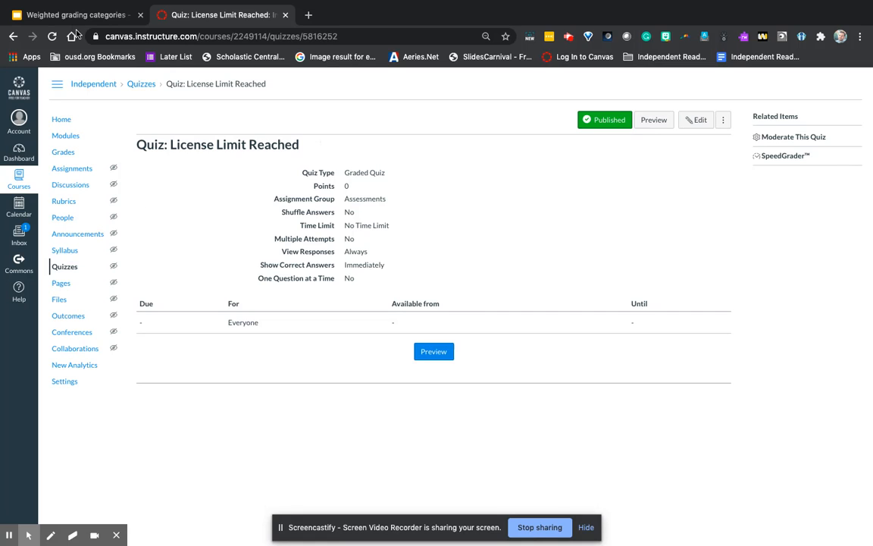
- Return to the assignments list and examine the contents of the Coursework and Assessments groups and the management options for the Assignments group
click(70, 171)
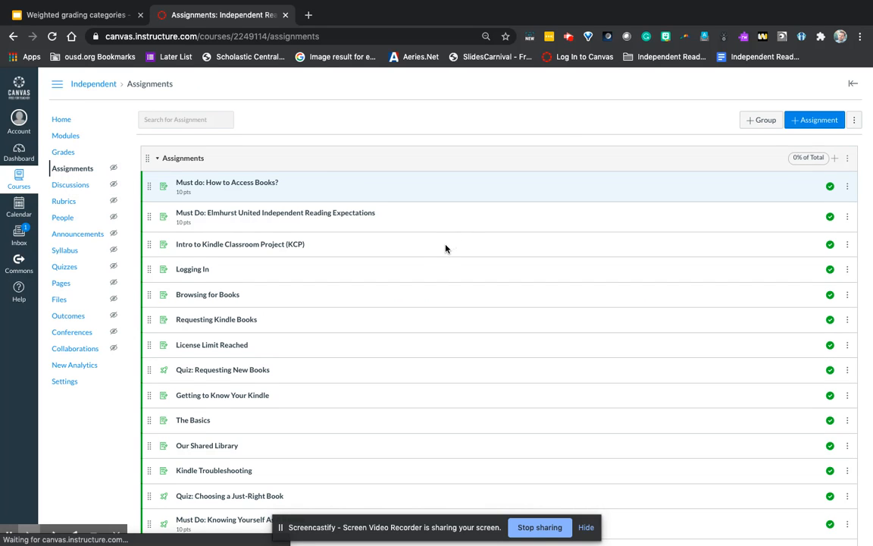
scroll(446, 248, down, 3)
scroll(445, 248, up, 1)
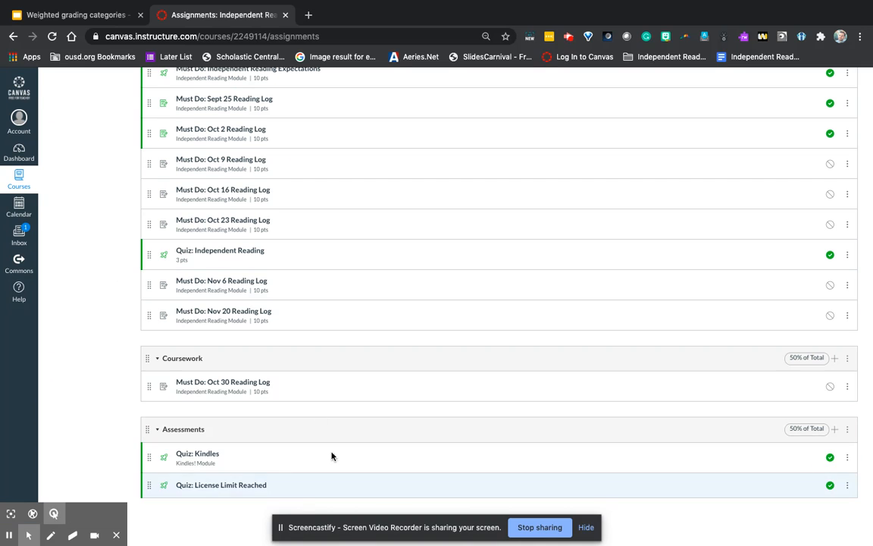
scroll(286, 315, up, 6)
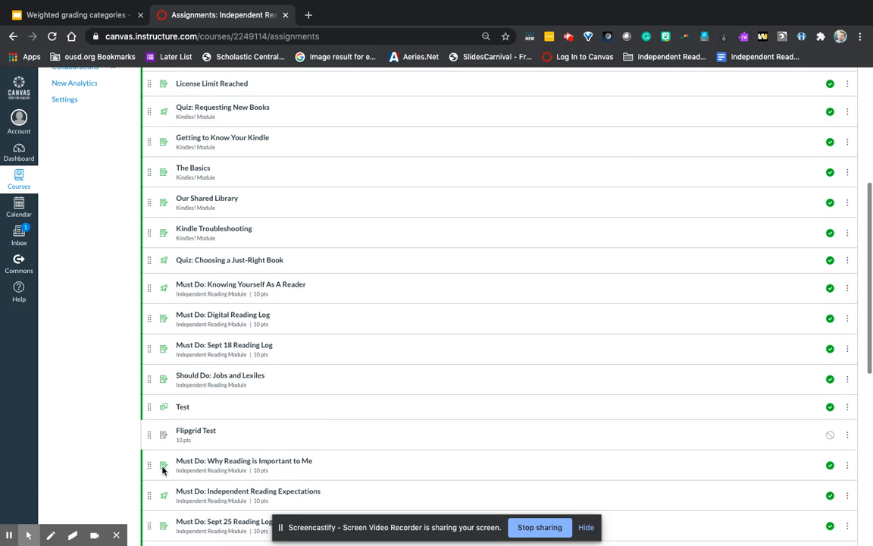
scroll(526, 221, up, 5)
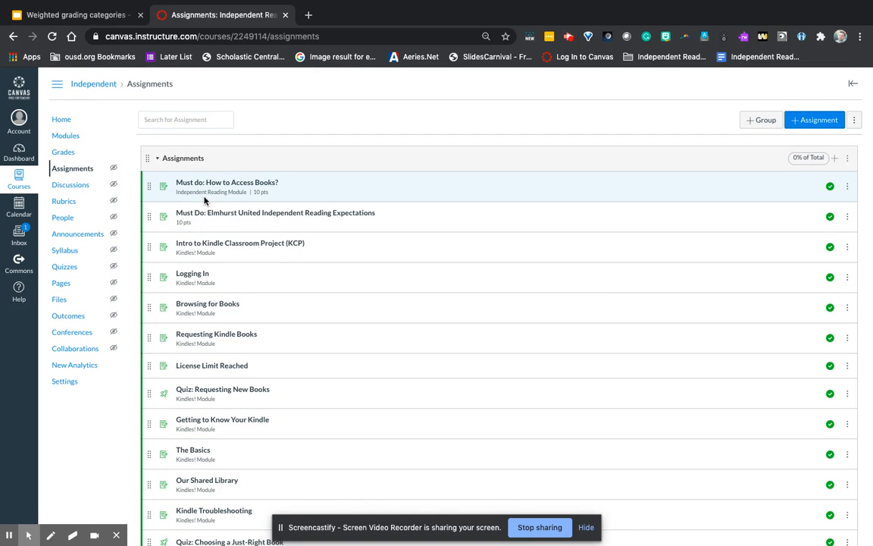
click(847, 157)
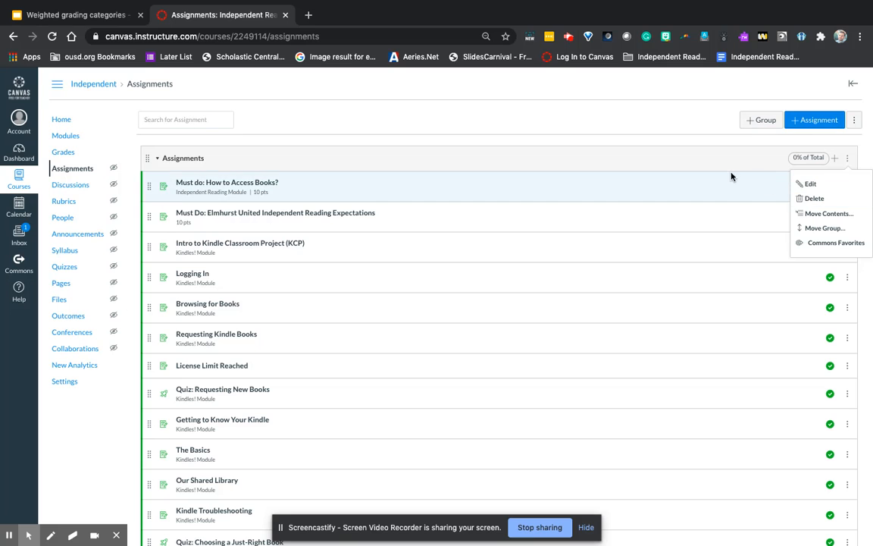
click(614, 129)
scroll(614, 129, down, 10)
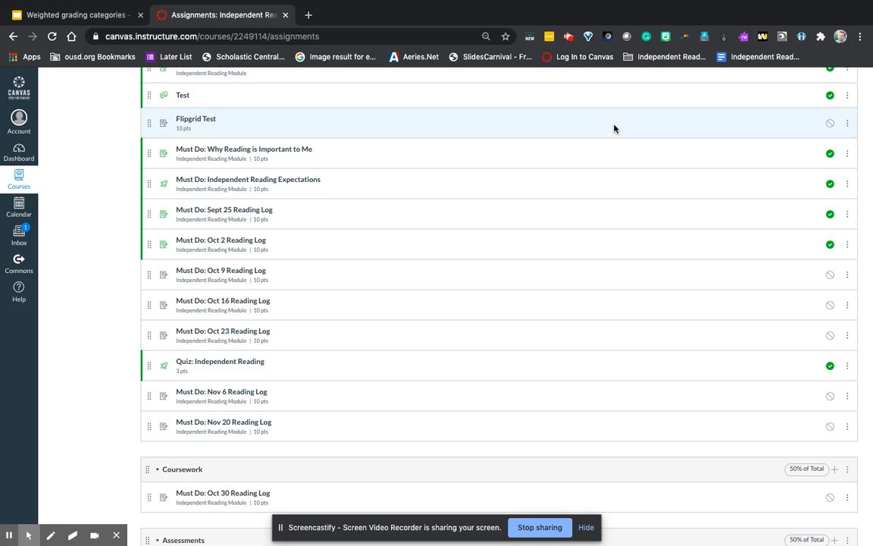
scroll(614, 129, down, 2)
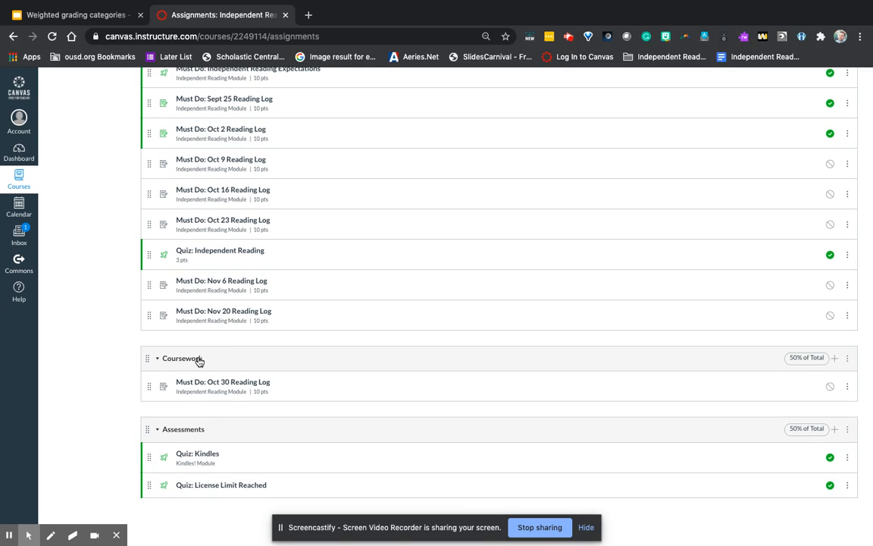
scroll(192, 493, up, 10)
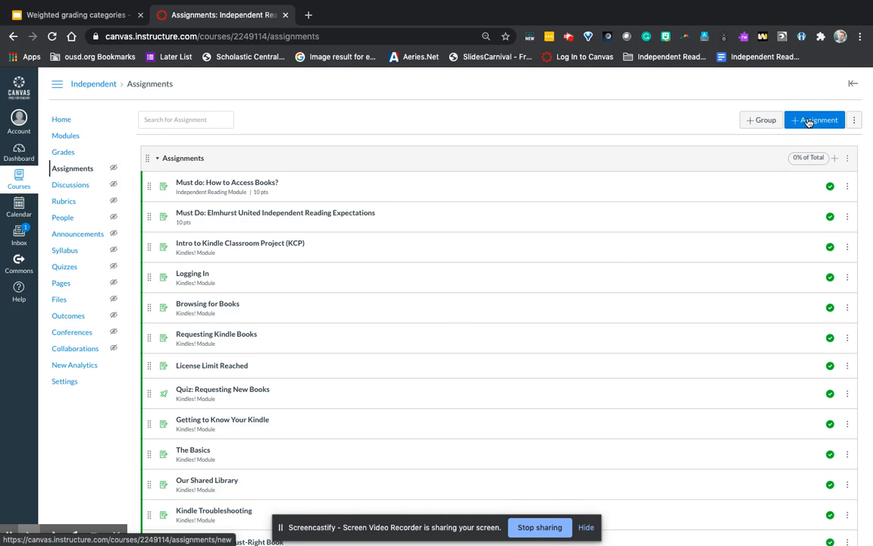
- Start a new assignment and examine the available assignment group choices without changing the selection
click(809, 122)
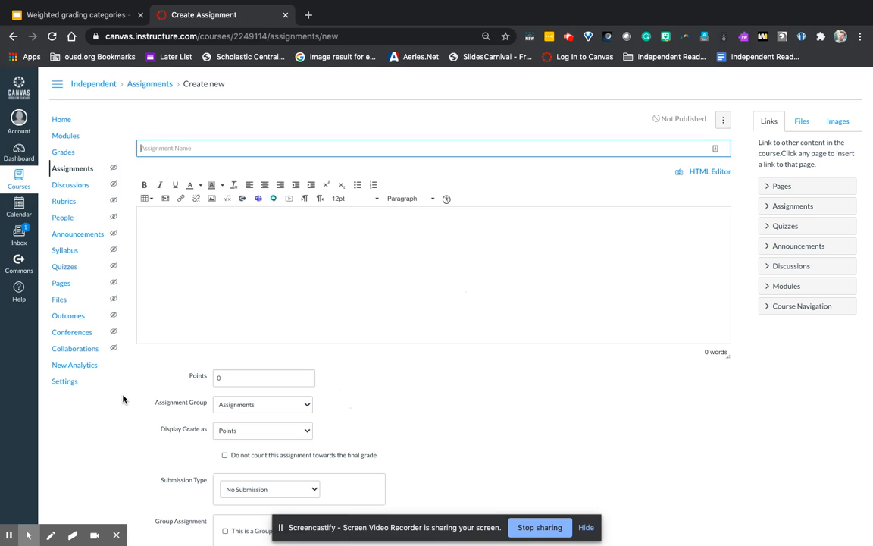
click(292, 405)
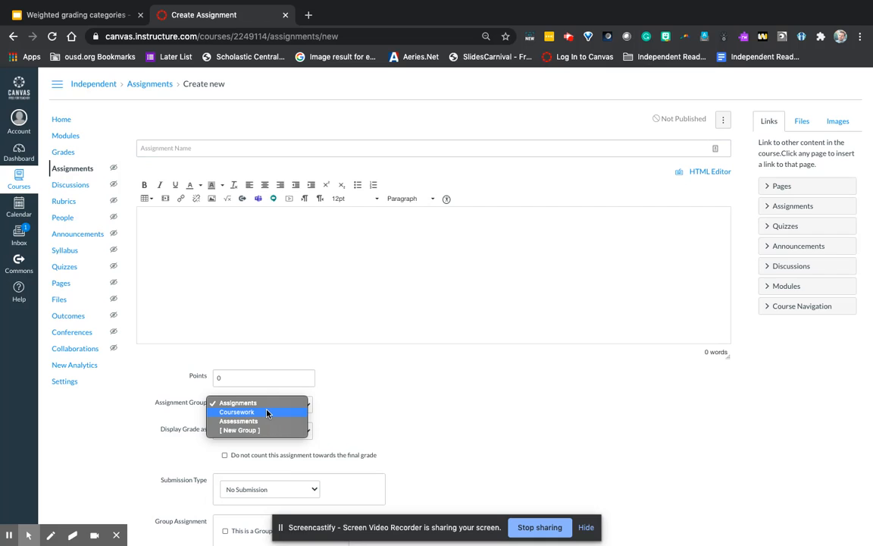
click(413, 388)
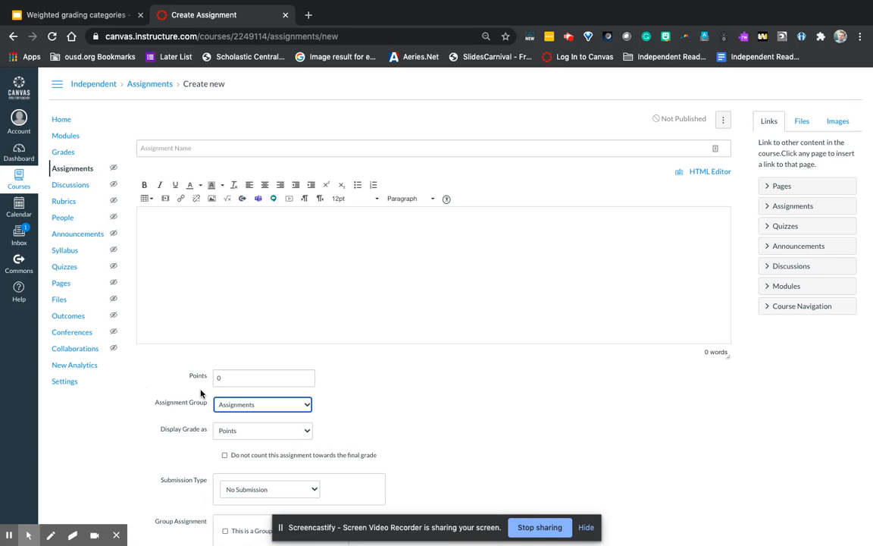
- Start a new quiz and examine its available assignment group choices without changing the selection
click(65, 267)
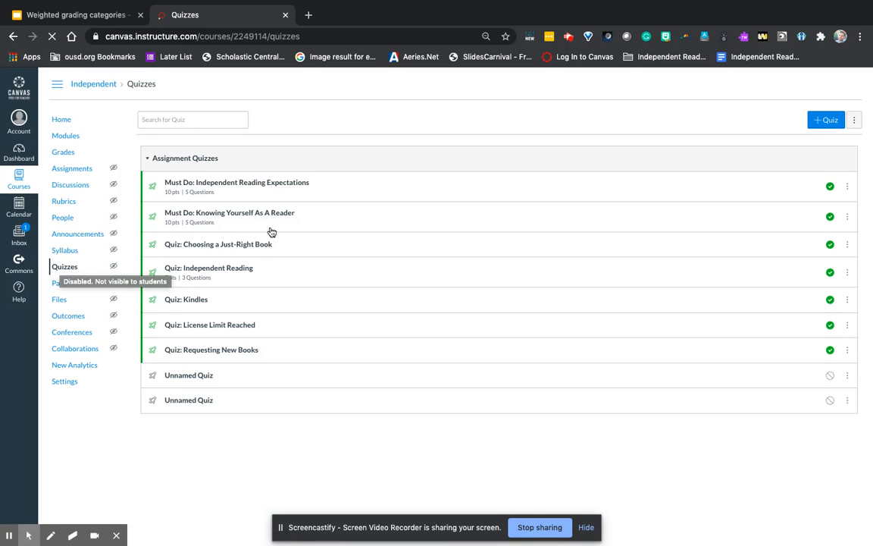
click(826, 129)
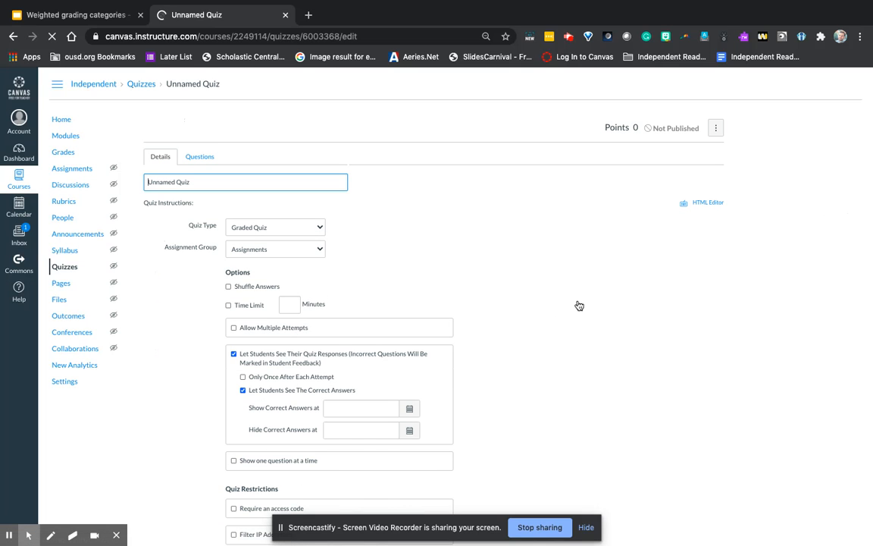
scroll(290, 248, down, 2)
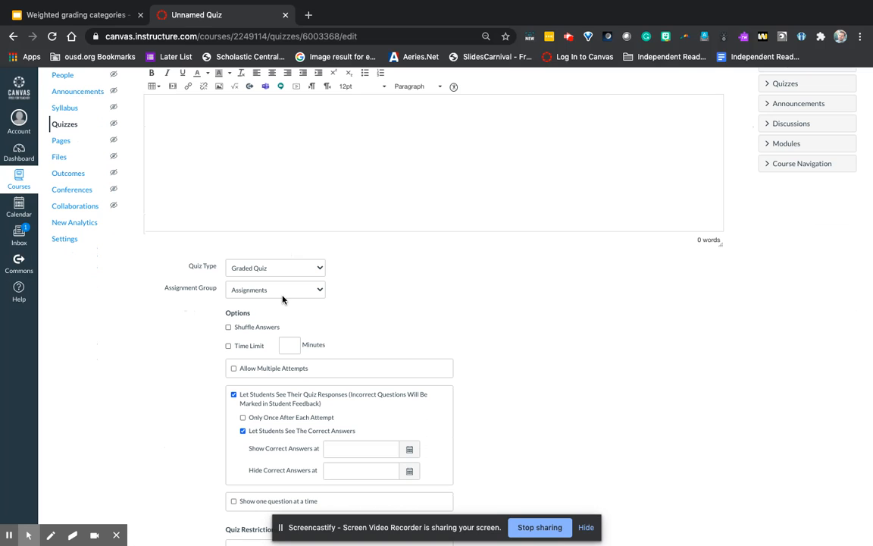
click(283, 297)
click(139, 319)
scroll(78, 205, up, 2)
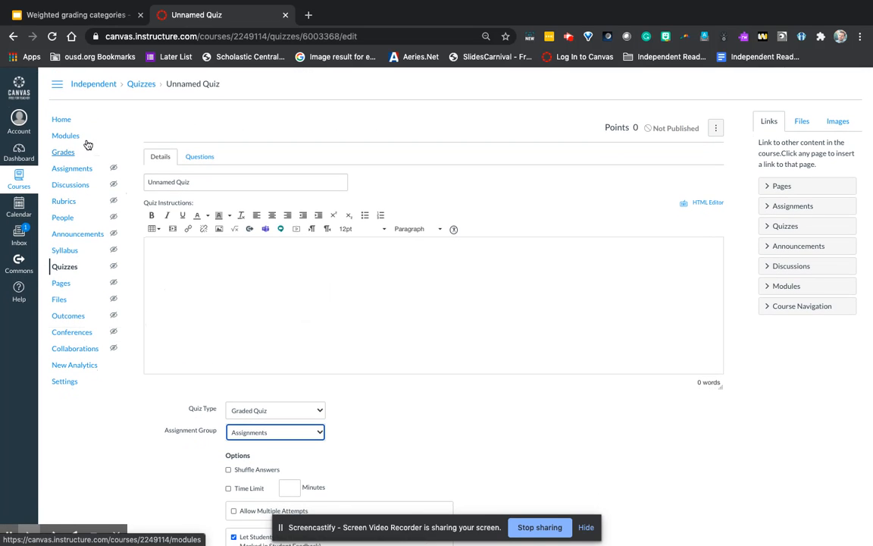
- Add a new assignment named Test#5 to the Independent Reading module
click(66, 136)
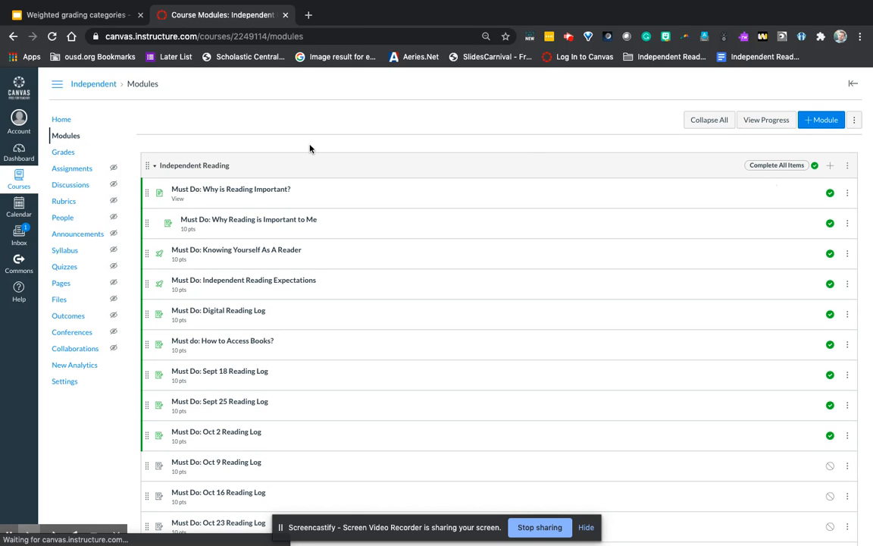
click(830, 166)
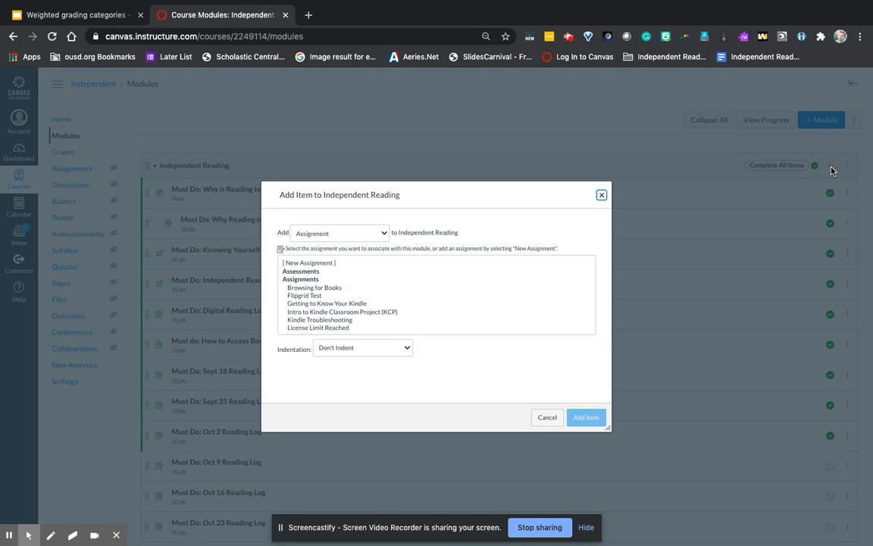
click(311, 263)
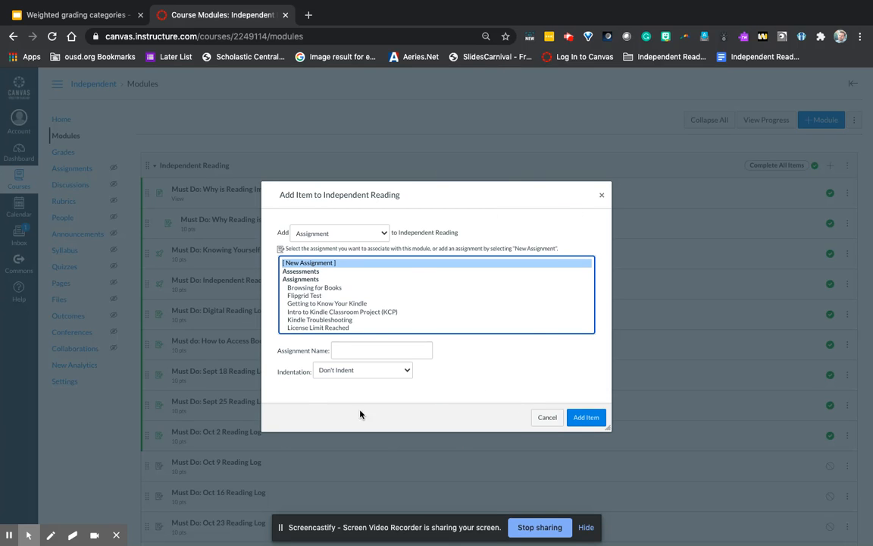
click(343, 351)
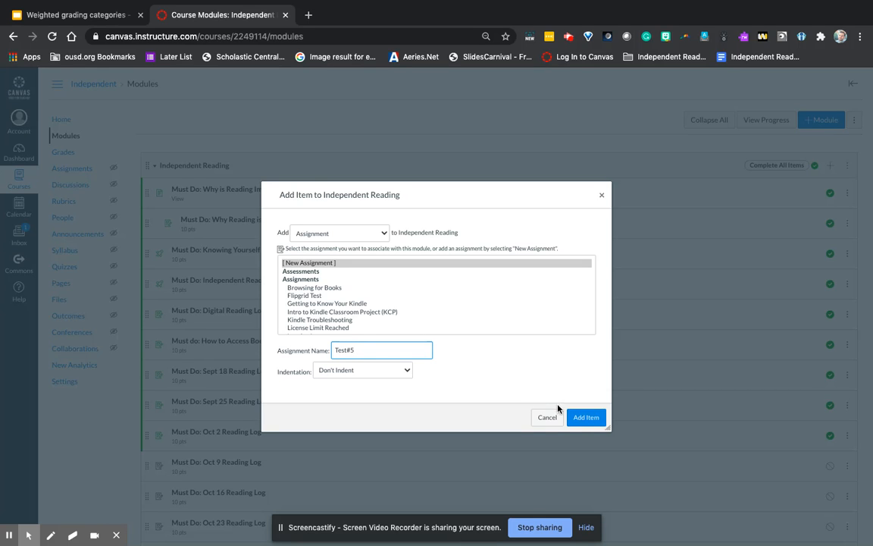
click(586, 417)
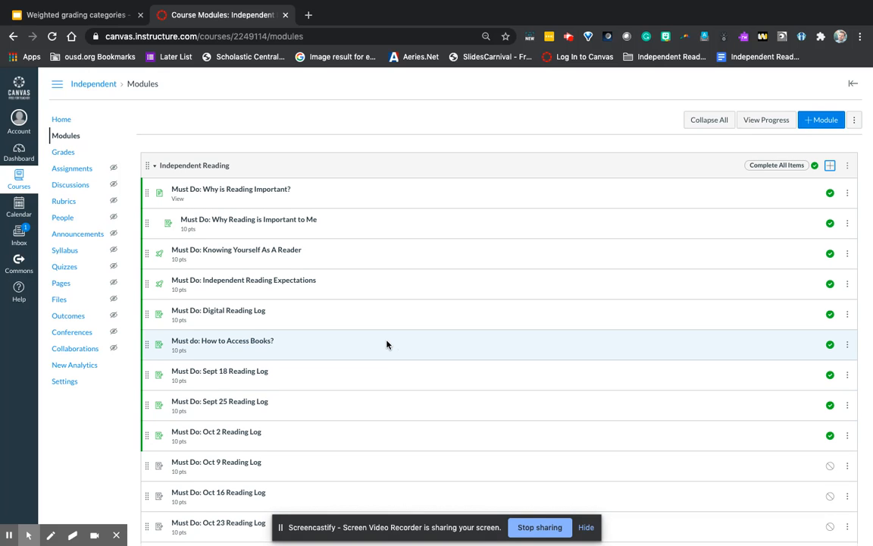
- Edit the Test#5 assignment to set its assignment group to Coursework, save it, and return to the assignments list
scroll(386, 345, down, 7)
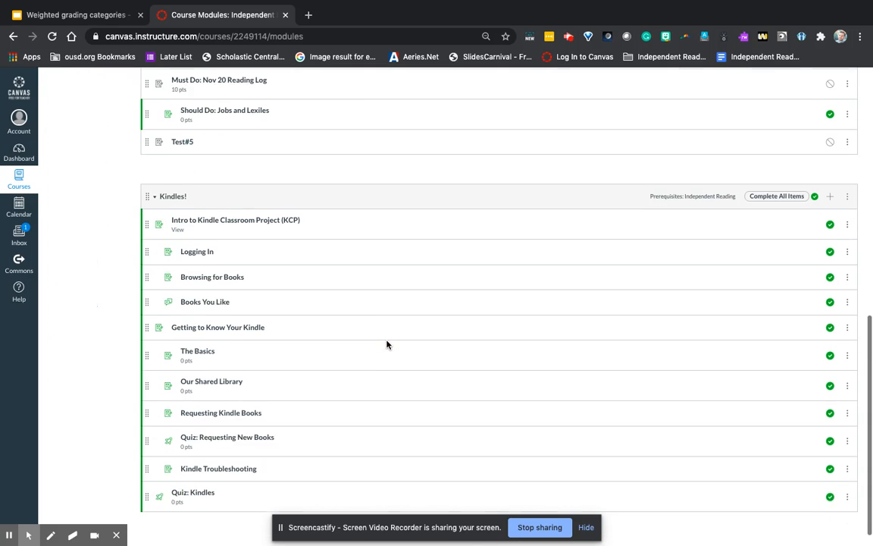
scroll(303, 288, up, 1)
click(180, 202)
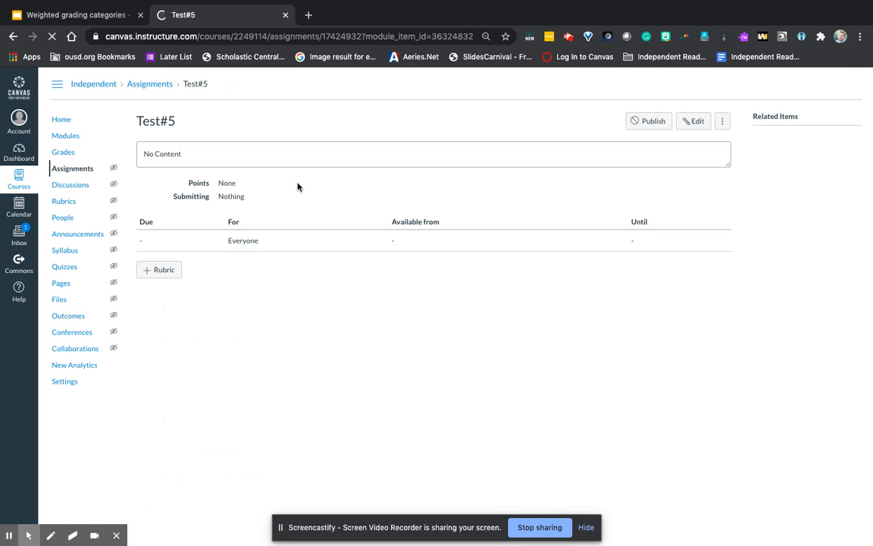
click(697, 122)
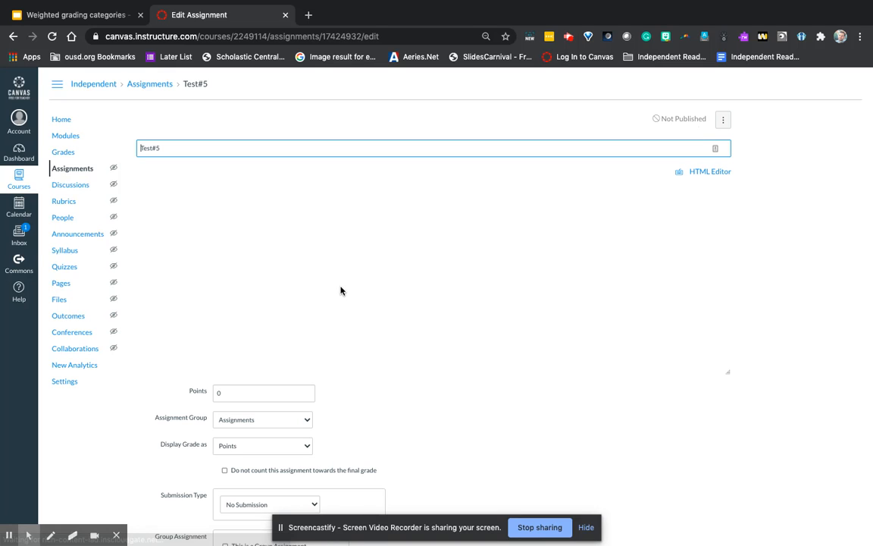
click(240, 414)
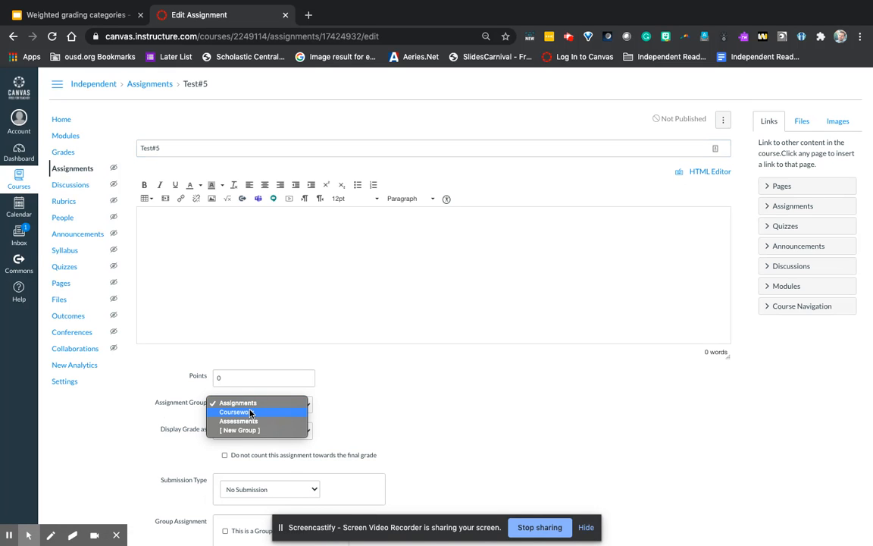
click(250, 413)
scroll(491, 400, down, 5)
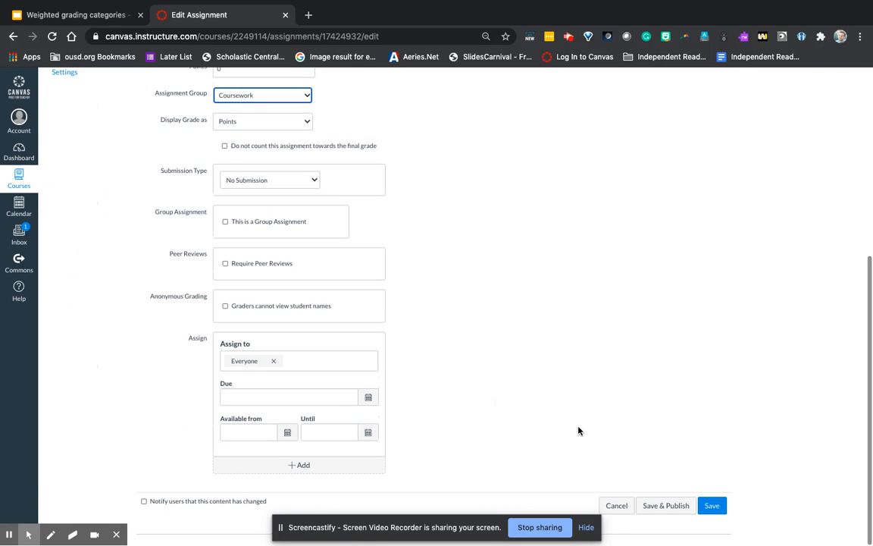
click(712, 506)
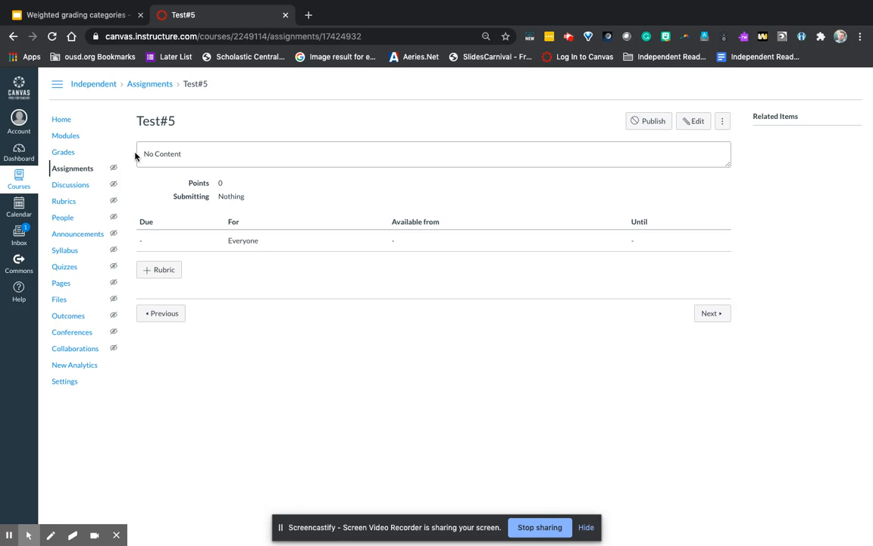
click(82, 171)
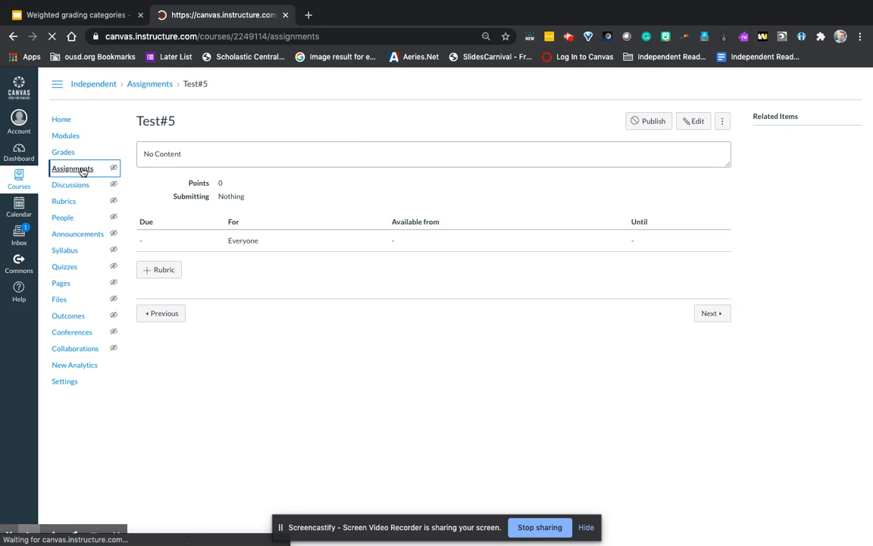